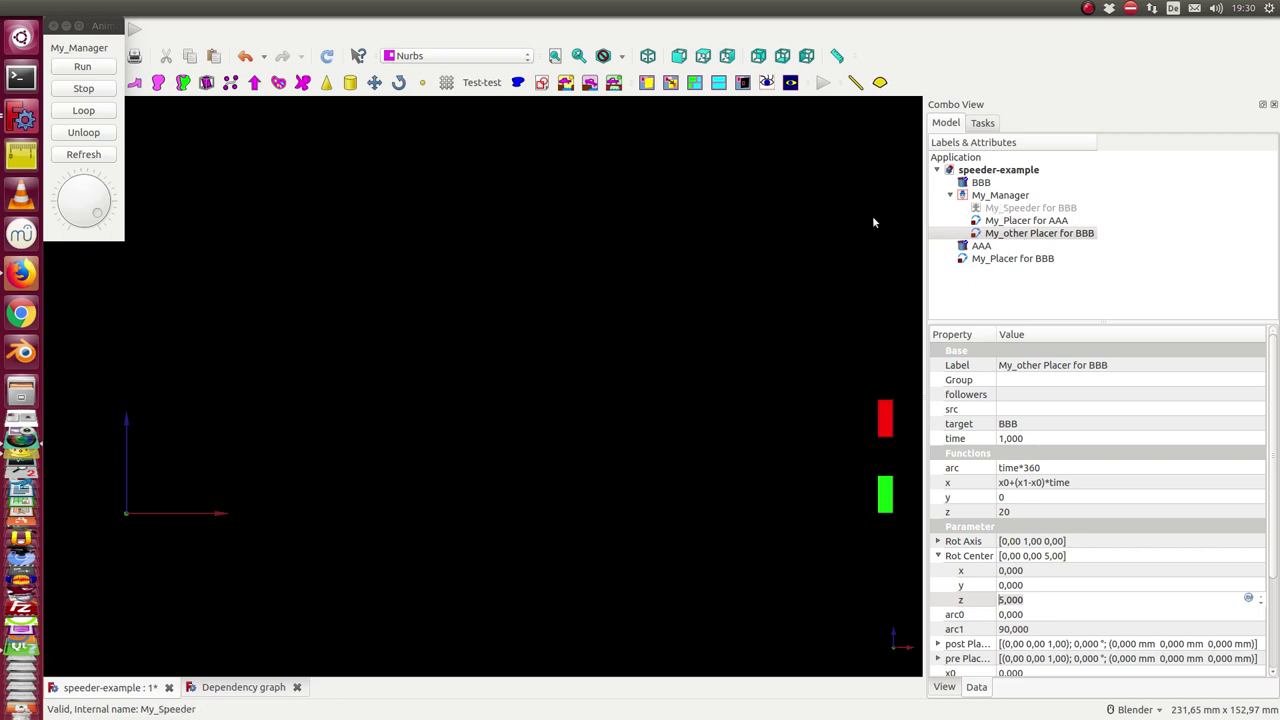
Run the My_Manager animation so the red and green cylinders move to the far side
{"action": "left_click", "coordinate": [82, 67]}
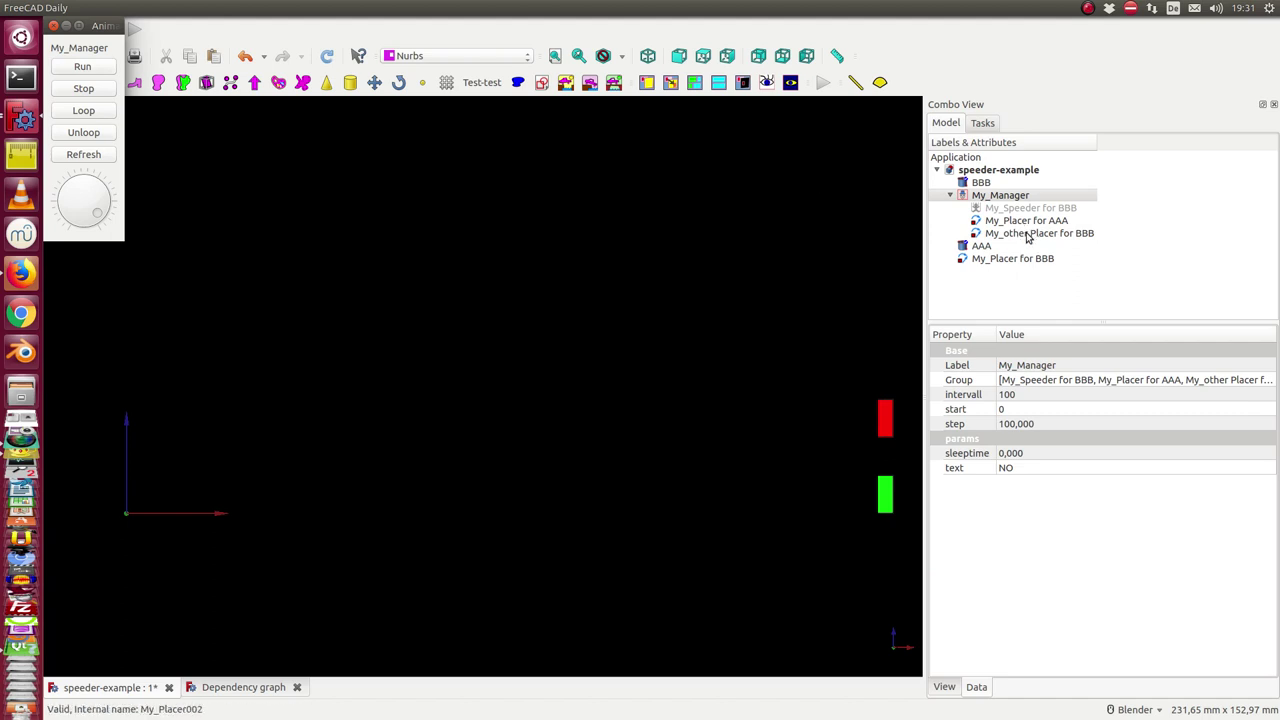
Change BBB's other placer x formula to x0+(x1-x0)*time*2, then run and stop the animation
{"action": "left_click", "coordinate": [1027, 236]}
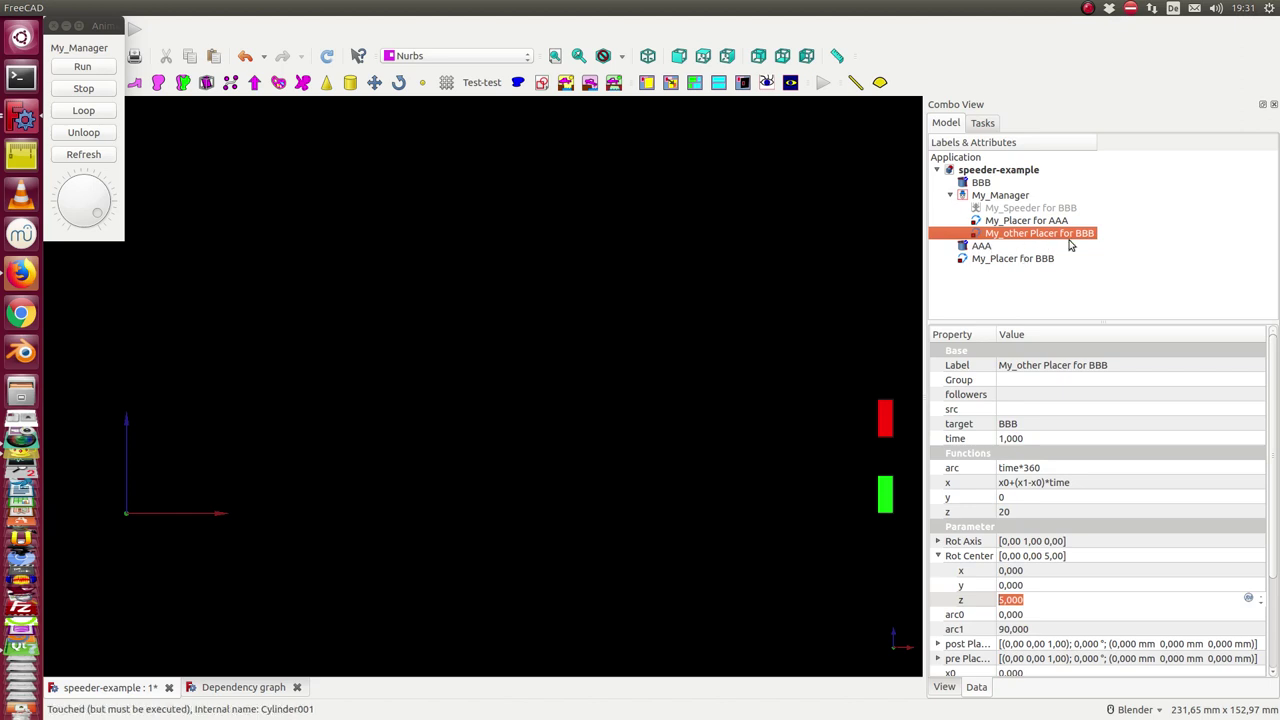
{"action": "left_click", "coordinate": [1088, 484]}
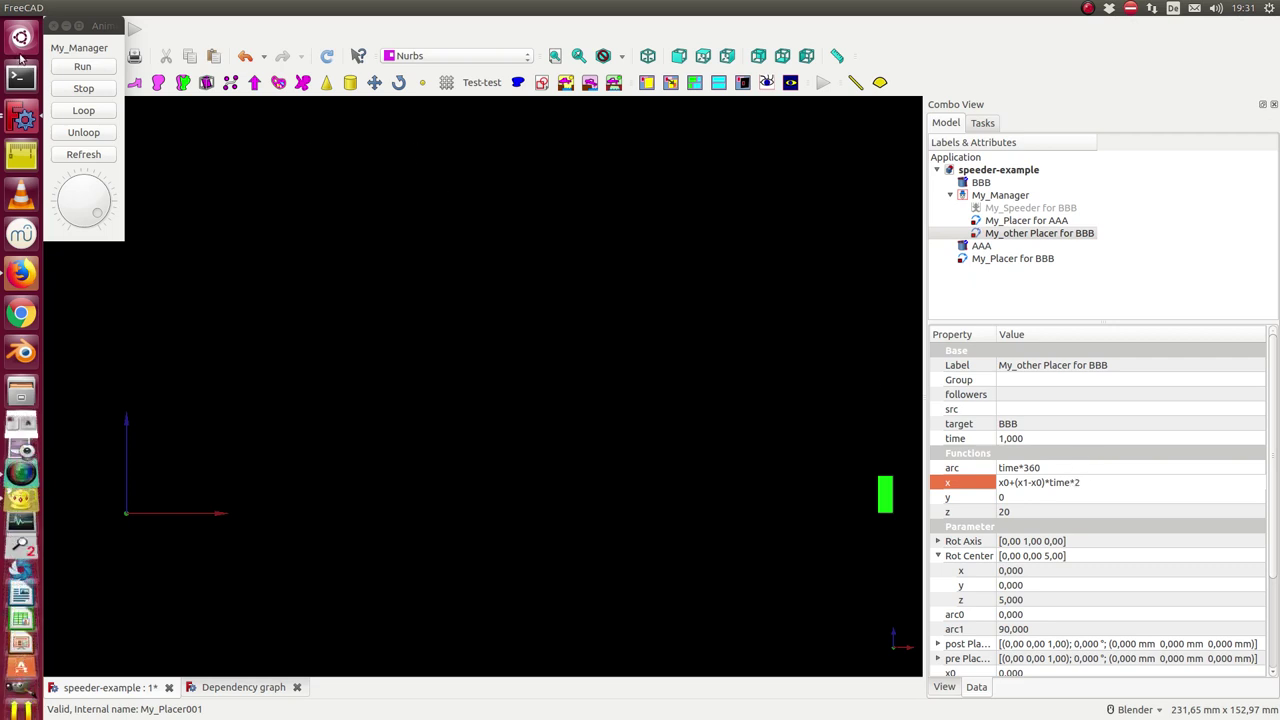
{"action": "left_click", "coordinate": [68, 66]}
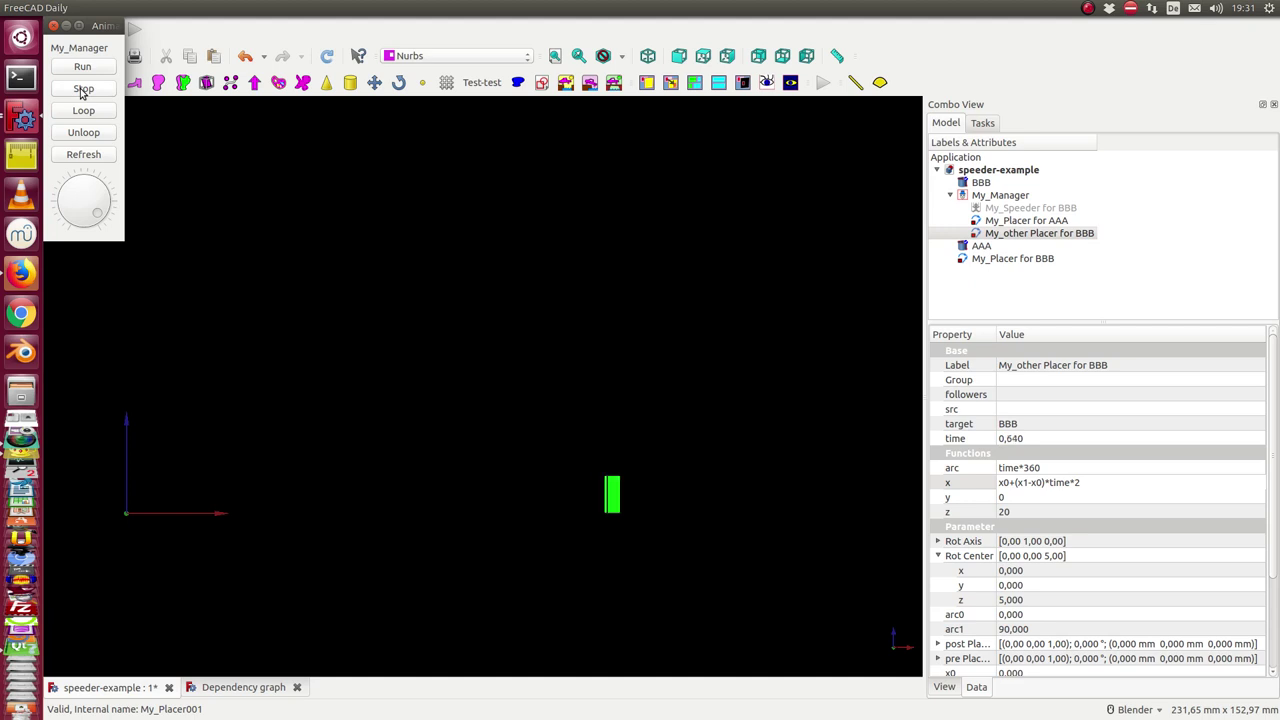
{"action": "left_click", "coordinate": [84, 90]}
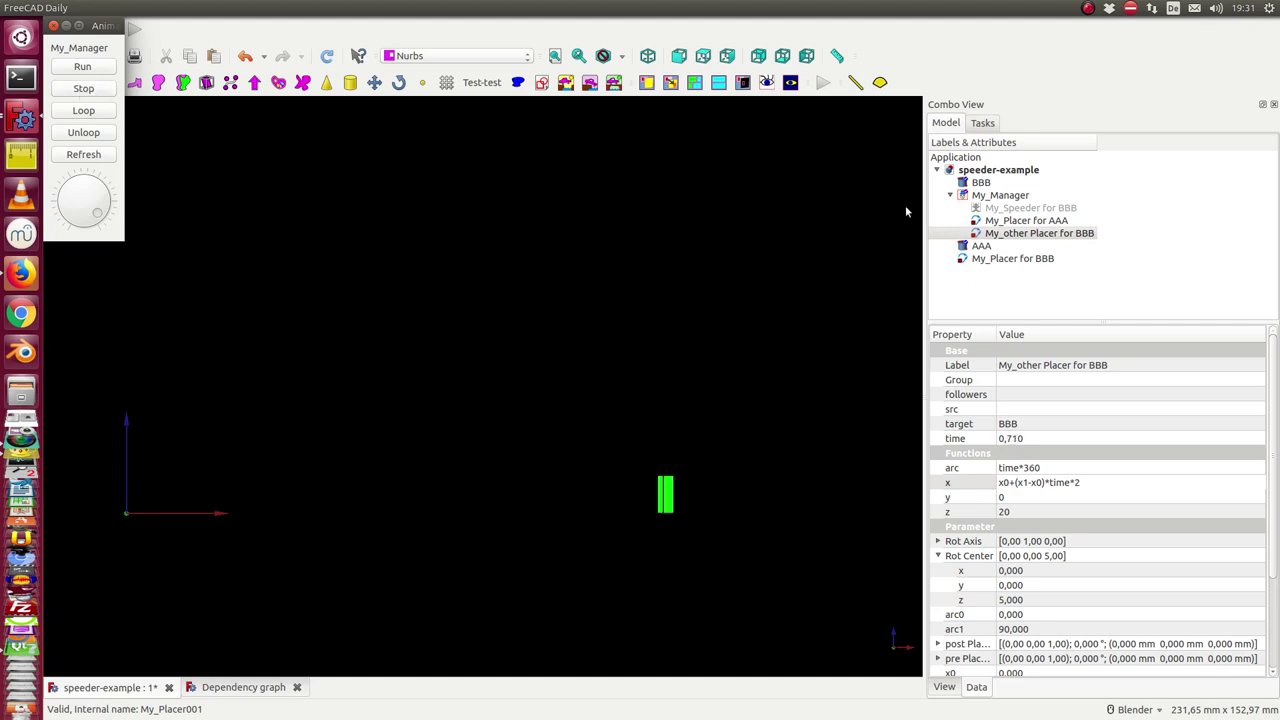
Zoom out to see both cylinders, rerun the animation, and show My_Speeder for BBB's properties
{"action": "left_click", "coordinate": [1022, 236]}
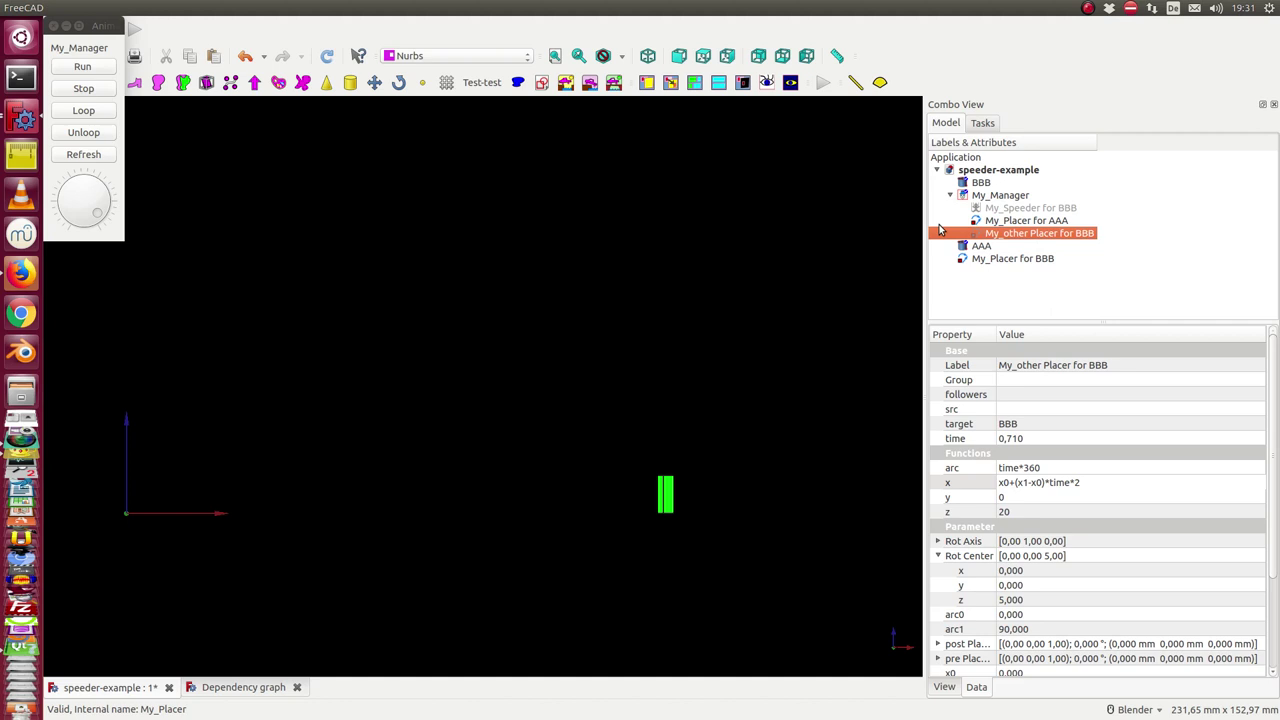
{"action": "scroll", "coordinate": [790, 268], "scroll_direction": "down", "scroll_amount": 2}
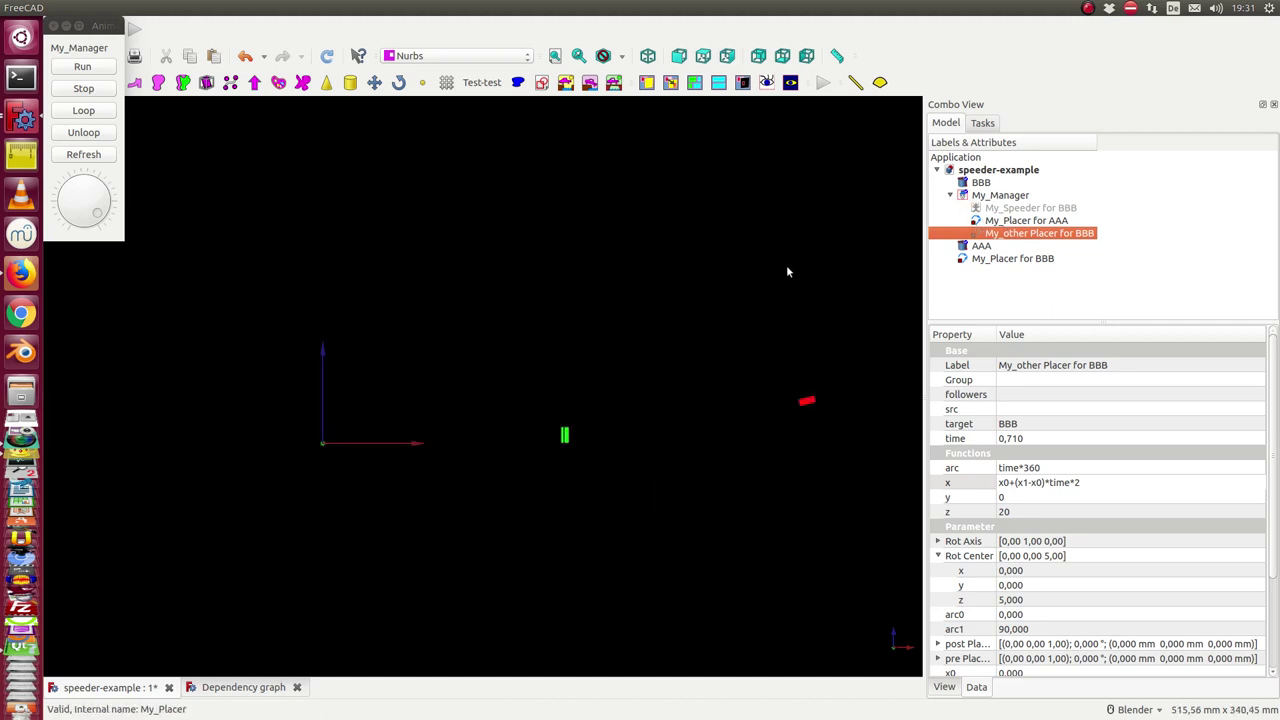
{"action": "left_click", "coordinate": [82, 66]}
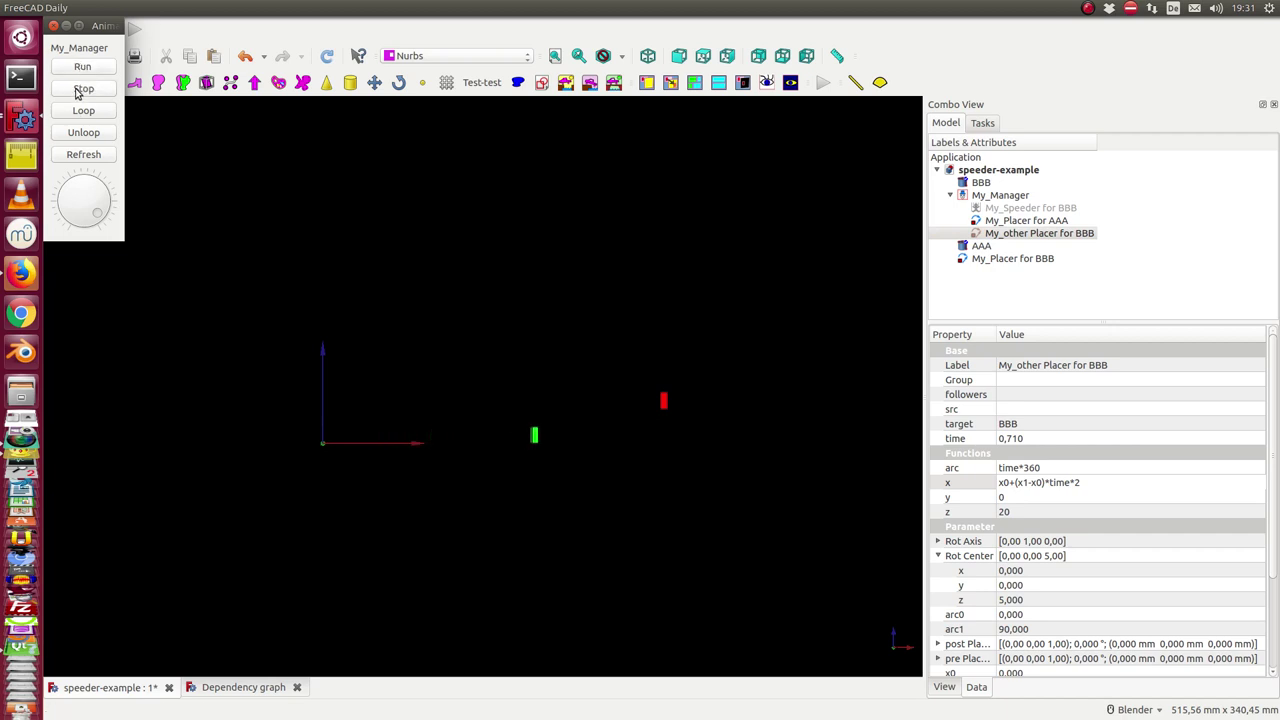
{"action": "left_click", "coordinate": [1013, 209]}
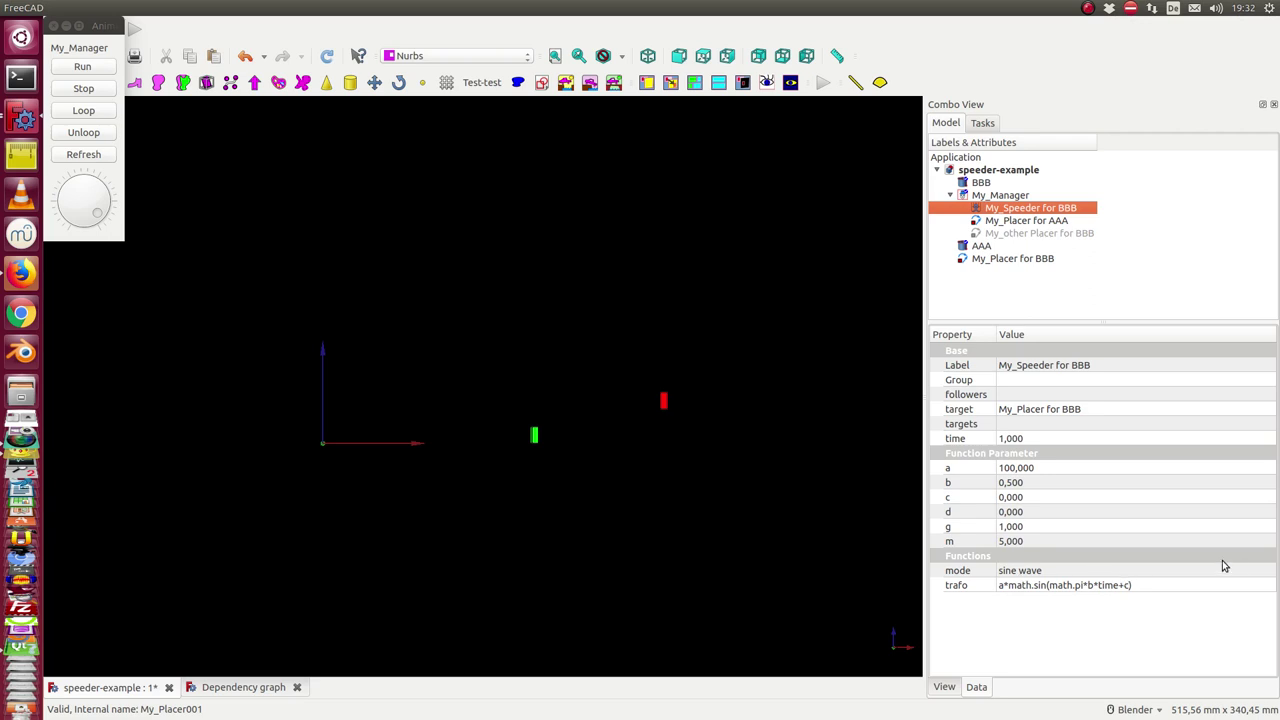
Set My_Speeder for BBB's mode to 'ping pong' and run the animation
{"action": "left_click", "coordinate": [1262, 573]}
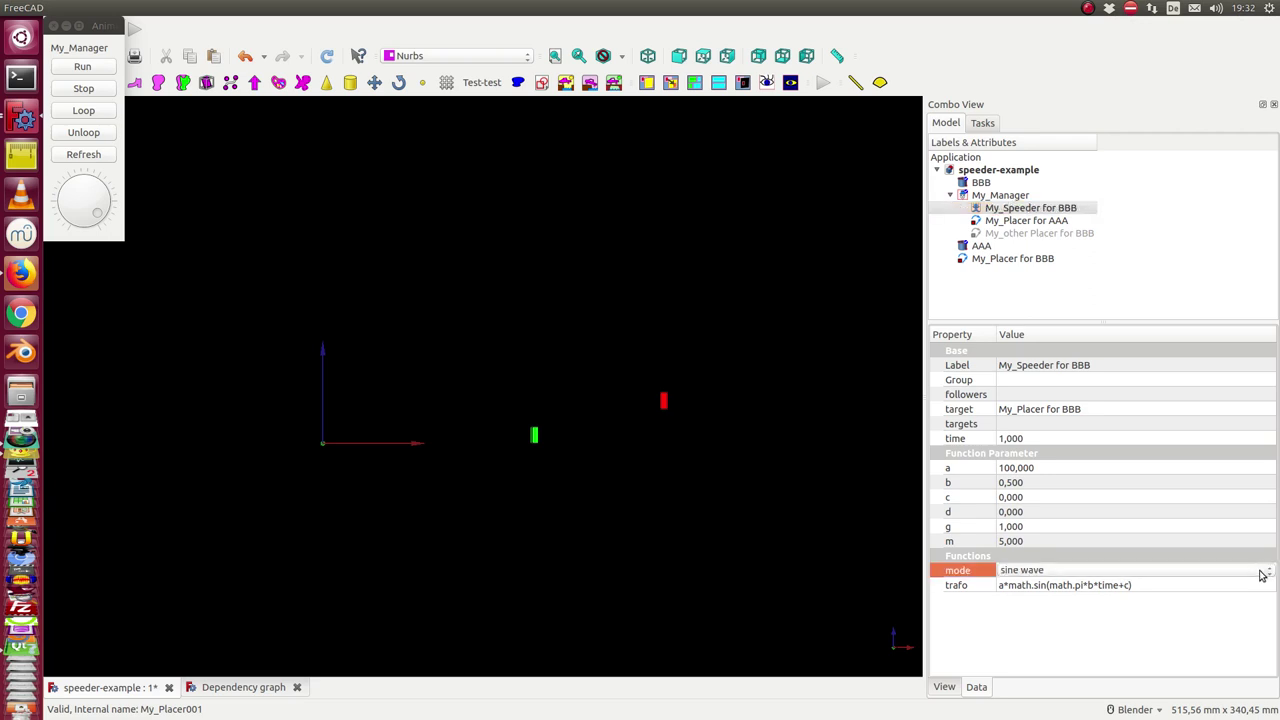
{"action": "scroll", "coordinate": [1262, 573], "scroll_direction": "down", "scroll_amount": 1}
{"action": "scroll", "coordinate": [1262, 575], "scroll_direction": "down", "scroll_amount": 1}
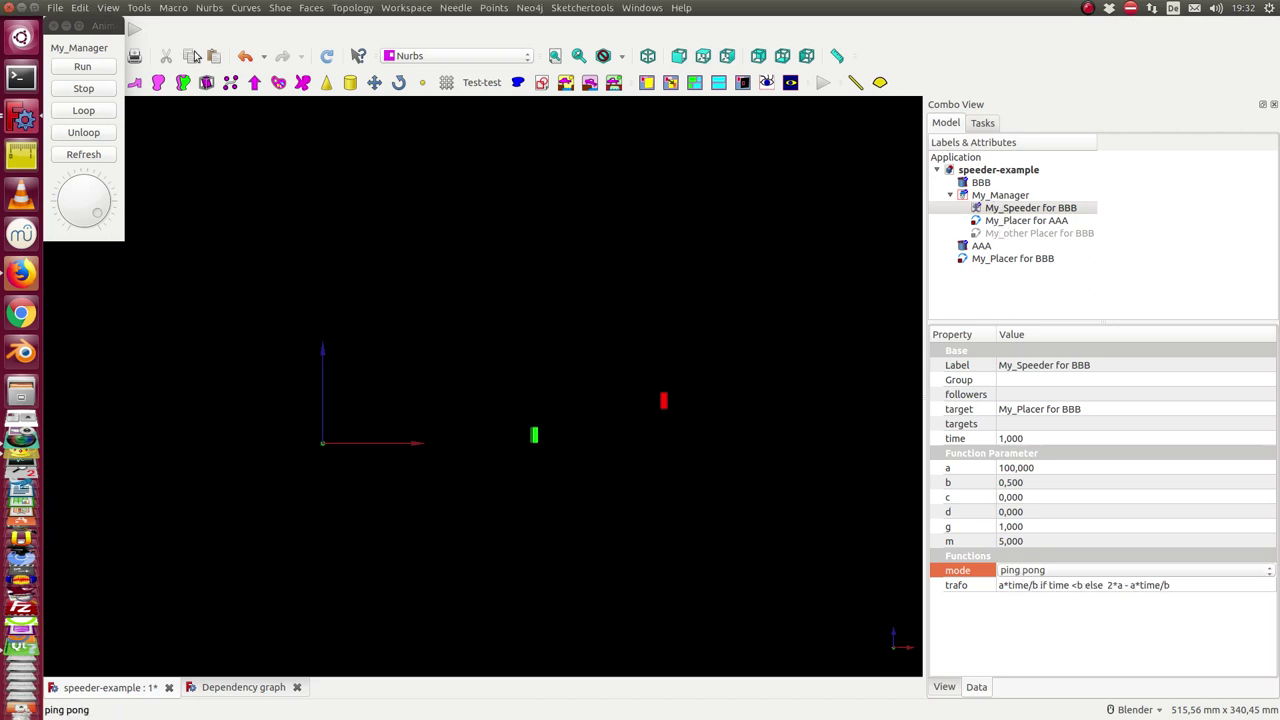
{"action": "left_click", "coordinate": [94, 67]}
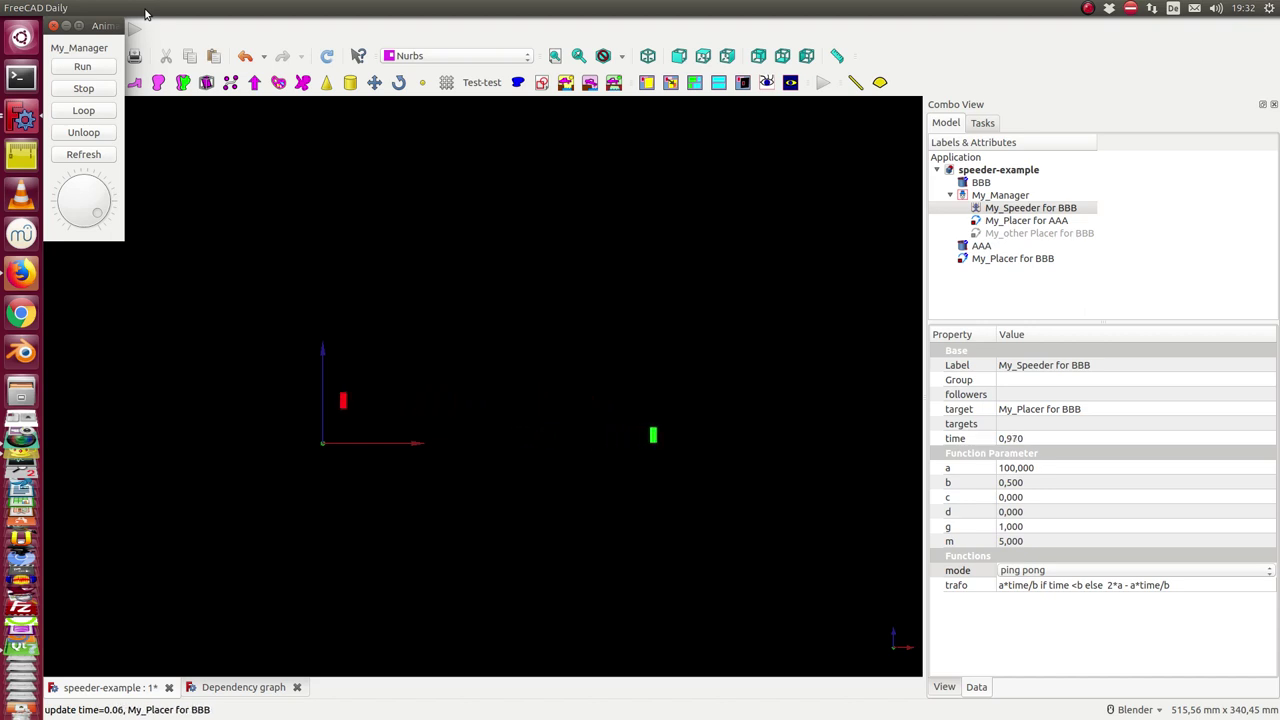
Change My_Speeder for BBB's mode to 'quadratic' and run the animation
{"action": "left_click", "coordinate": [1043, 213]}
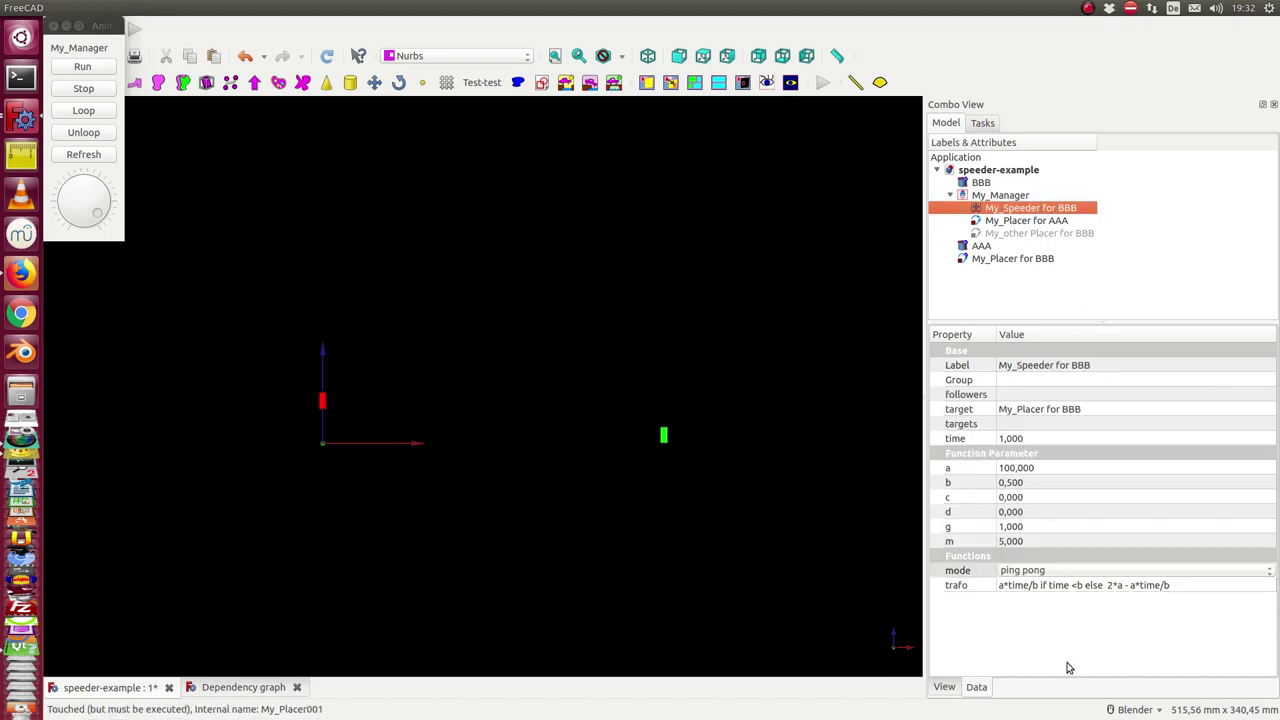
{"action": "left_click", "coordinate": [1252, 576]}
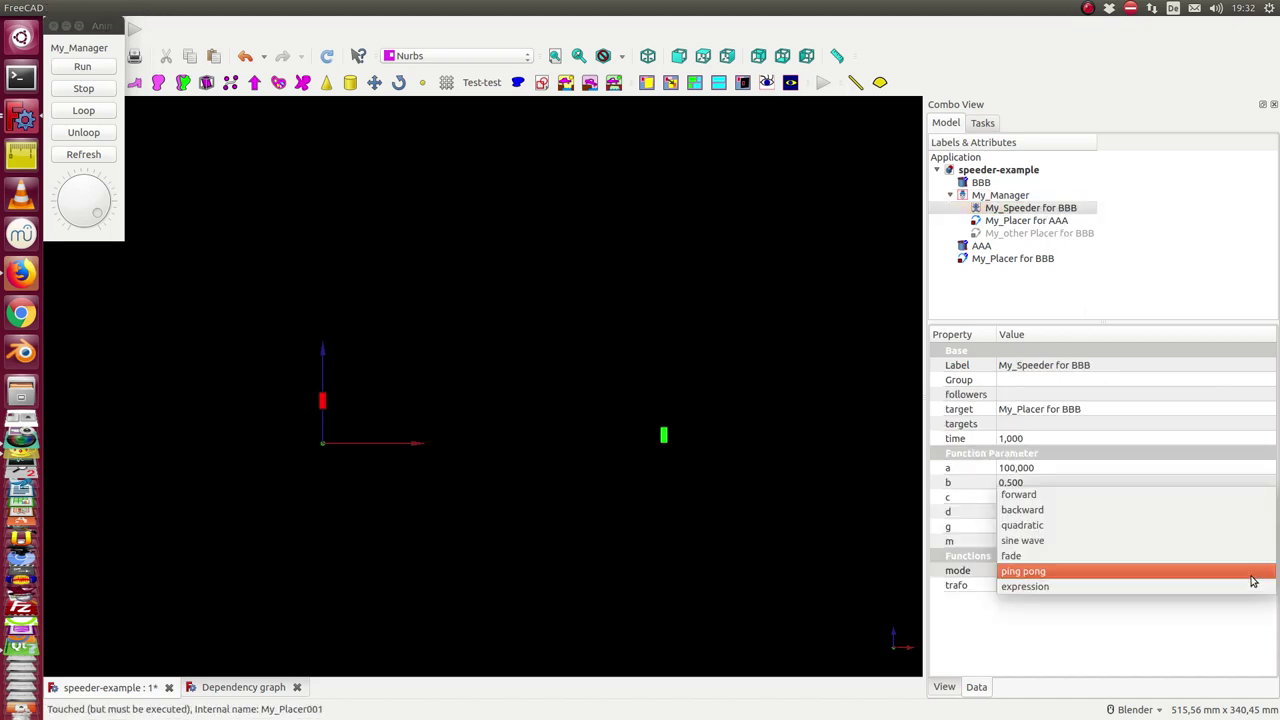
{"action": "left_click", "coordinate": [1020, 527]}
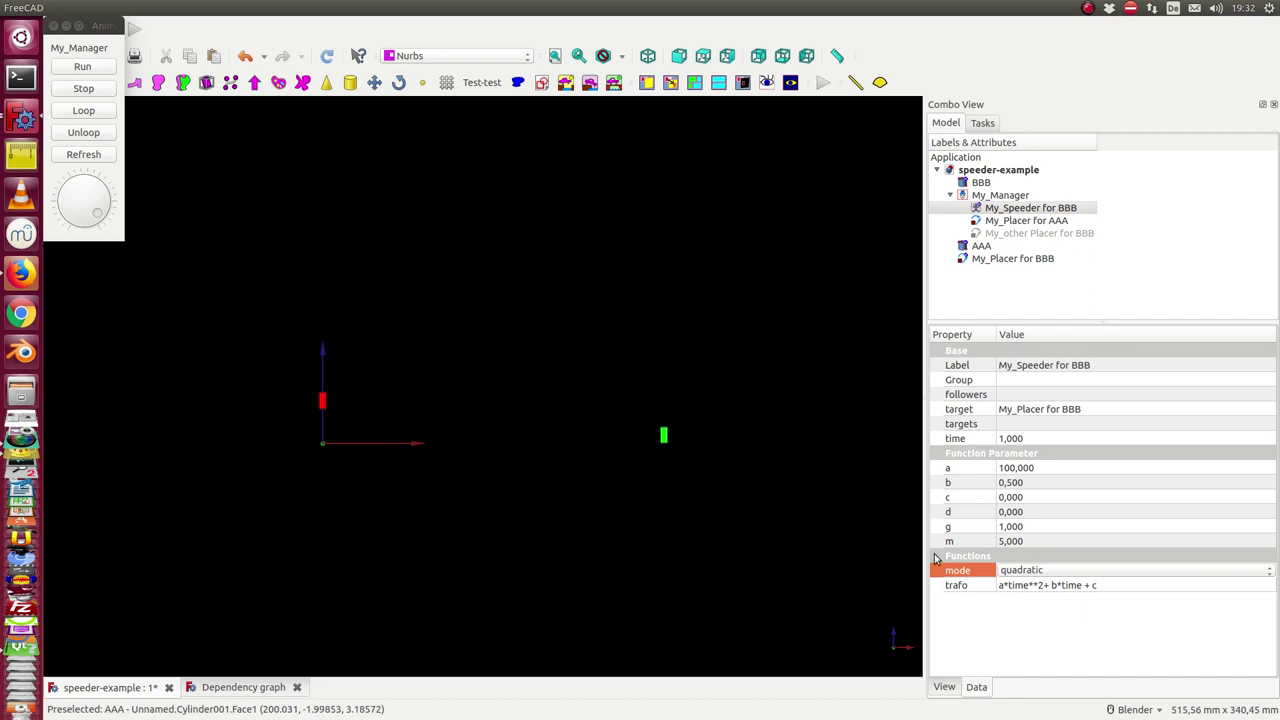
{"action": "left_click", "coordinate": [82, 67]}
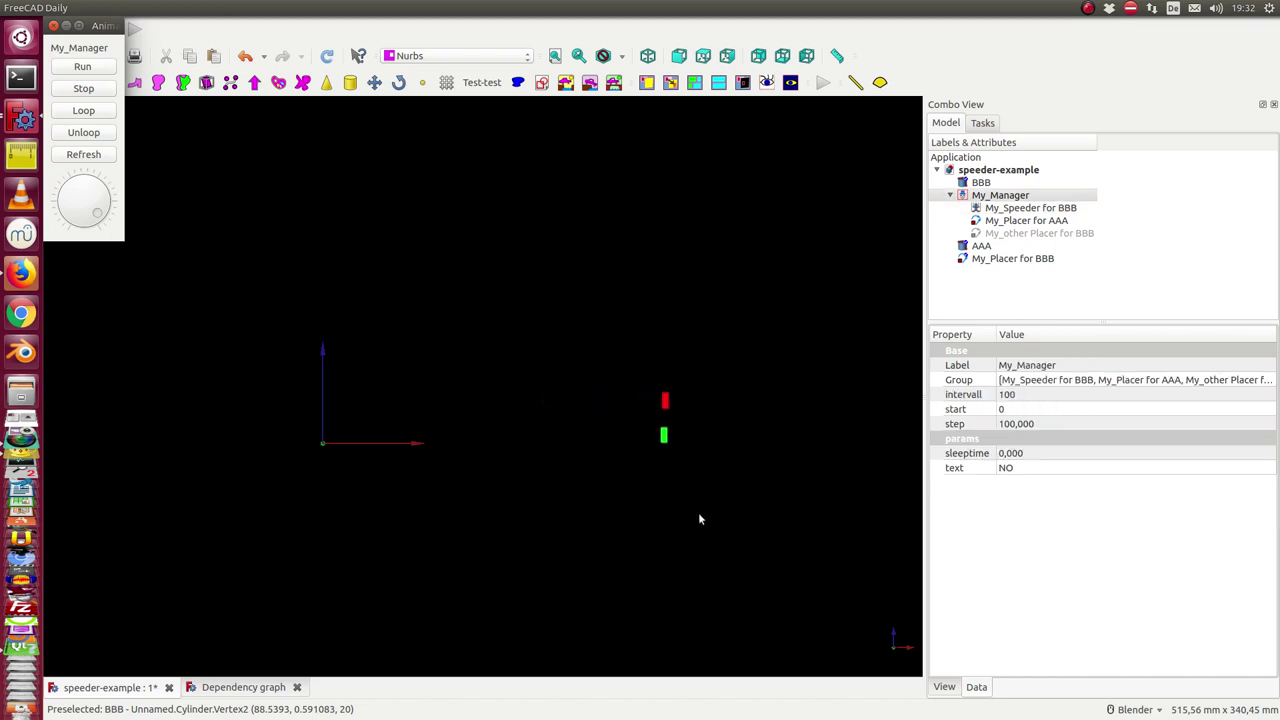
Return My_Speeder for BBB's mode to 'sine wave' and run the animation
{"action": "left_click", "coordinate": [1030, 209]}
{"action": "left_click", "coordinate": [1082, 570]}
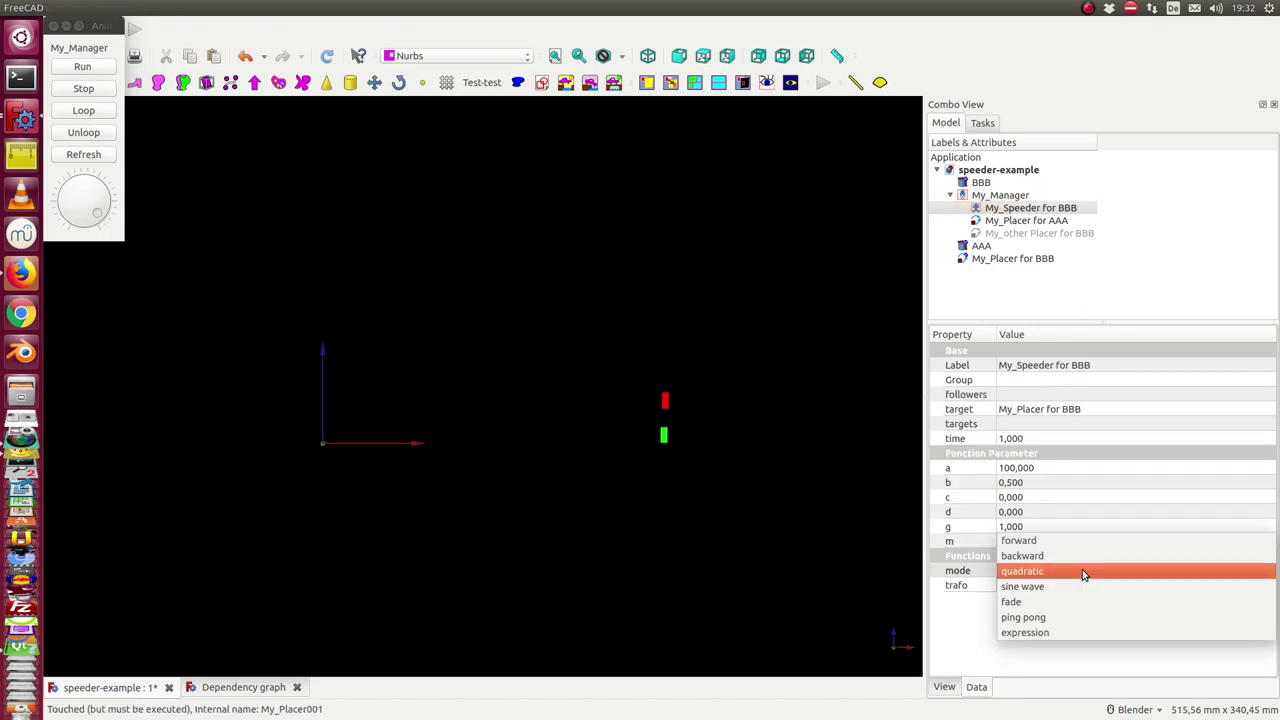
{"action": "left_click", "coordinate": [1050, 593]}
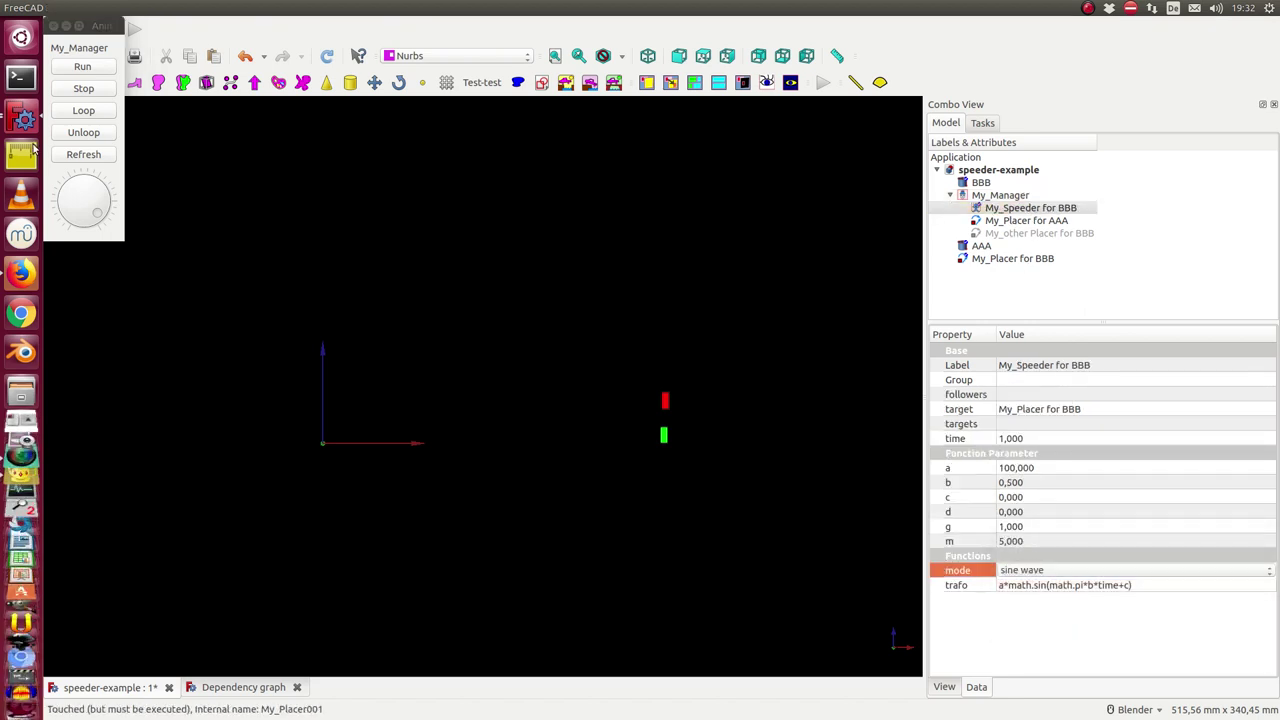
{"action": "left_click", "coordinate": [84, 68]}
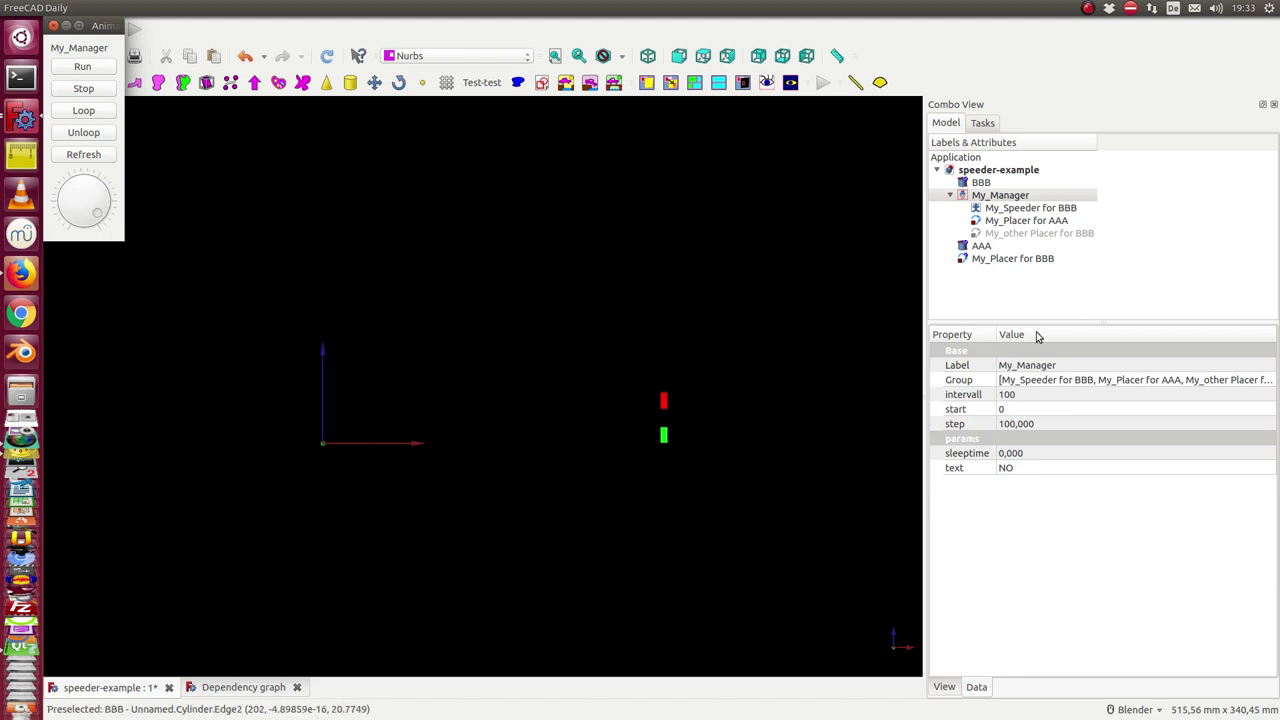
Test the speeder in 'backward' mode with a run and stop, then set its mode to 'expression'
{"action": "left_click", "coordinate": [997, 210]}
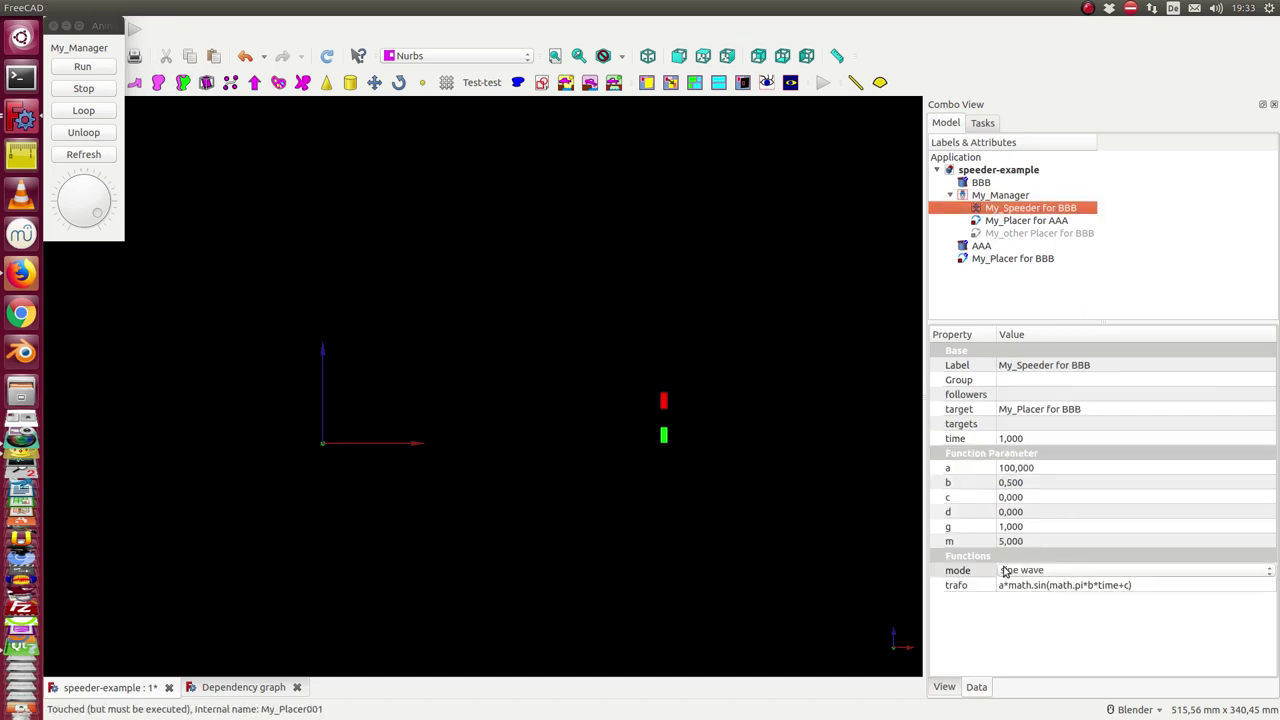
{"action": "left_click", "coordinate": [1078, 571]}
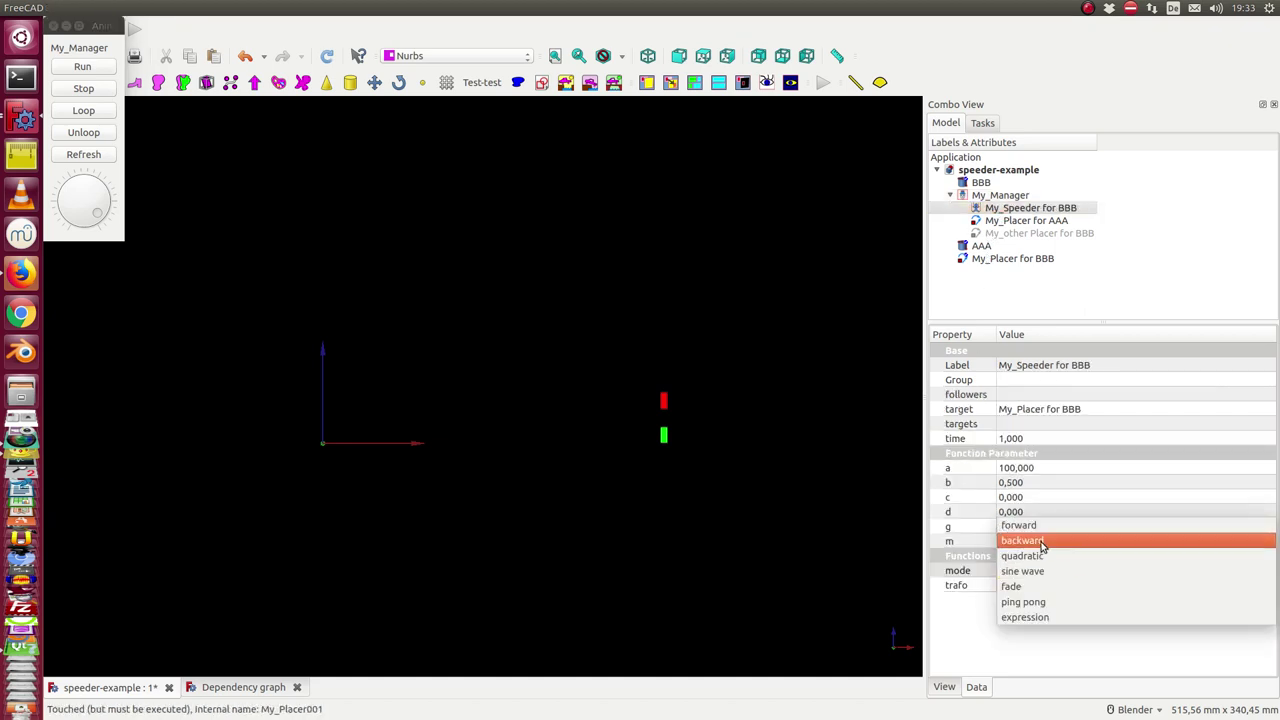
{"action": "left_click", "coordinate": [1040, 548]}
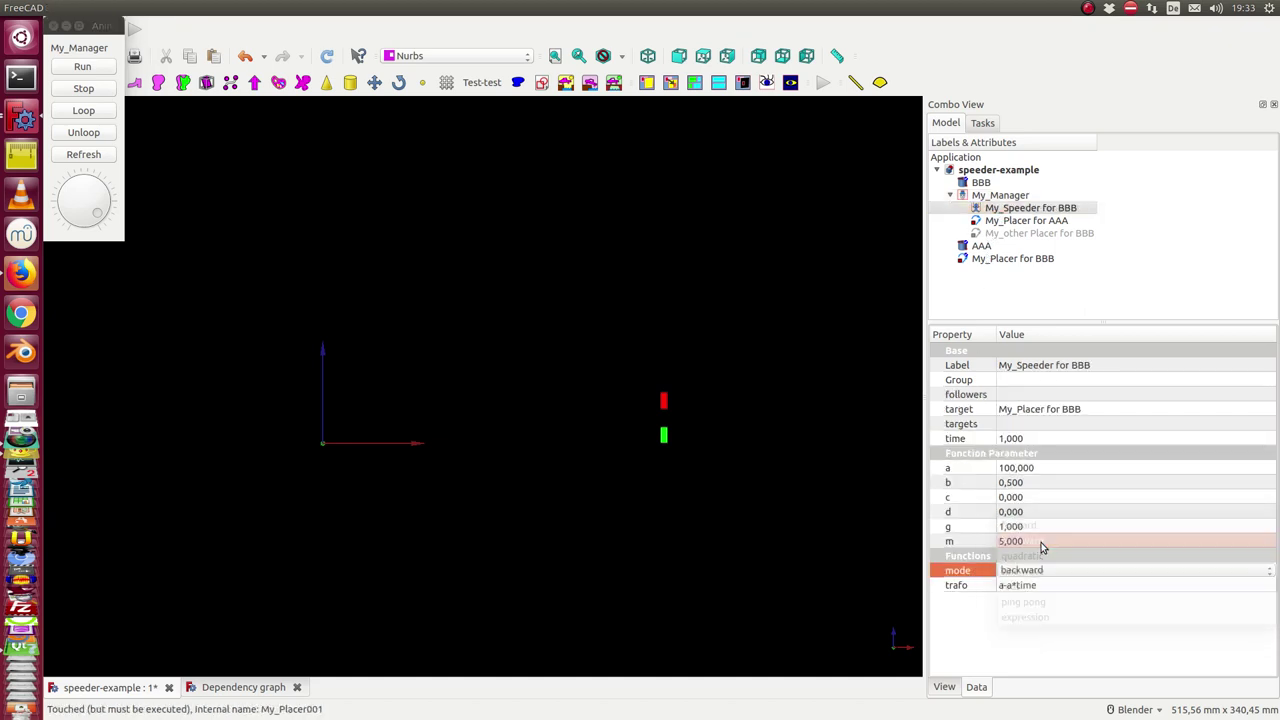
{"action": "left_click", "coordinate": [80, 67]}
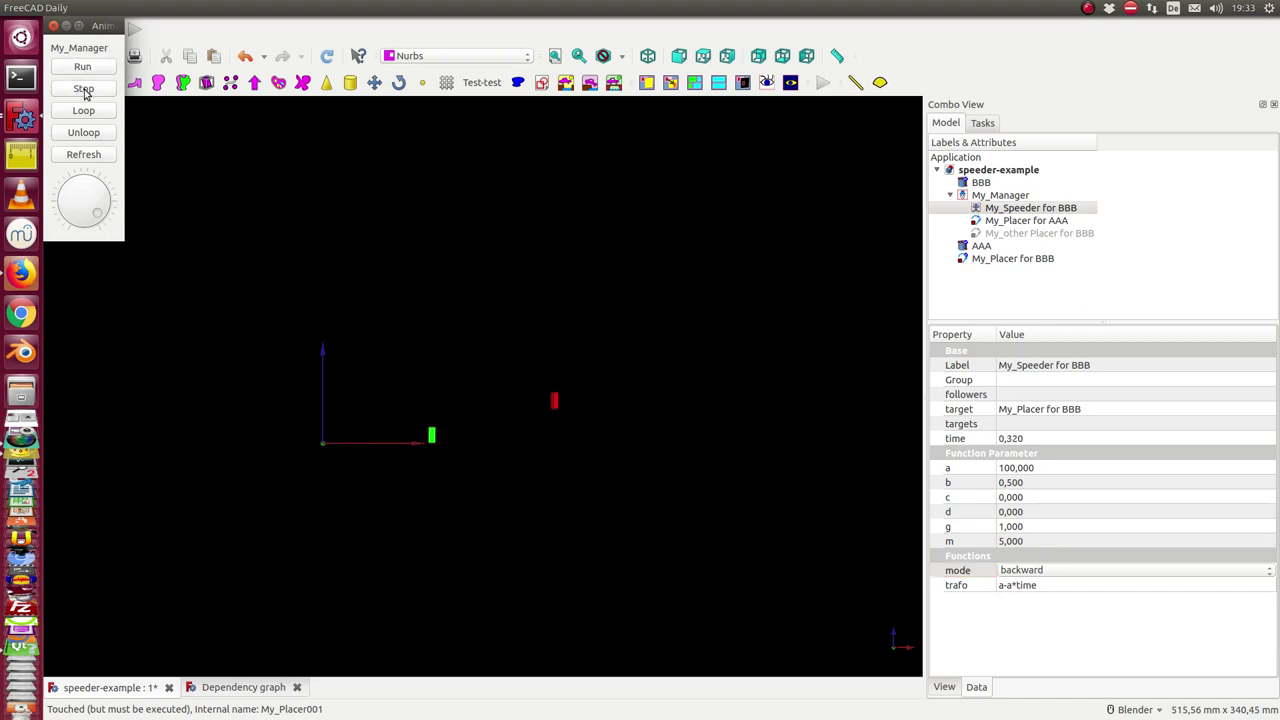
{"action": "left_click", "coordinate": [84, 92]}
{"action": "left_click", "coordinate": [1129, 572]}
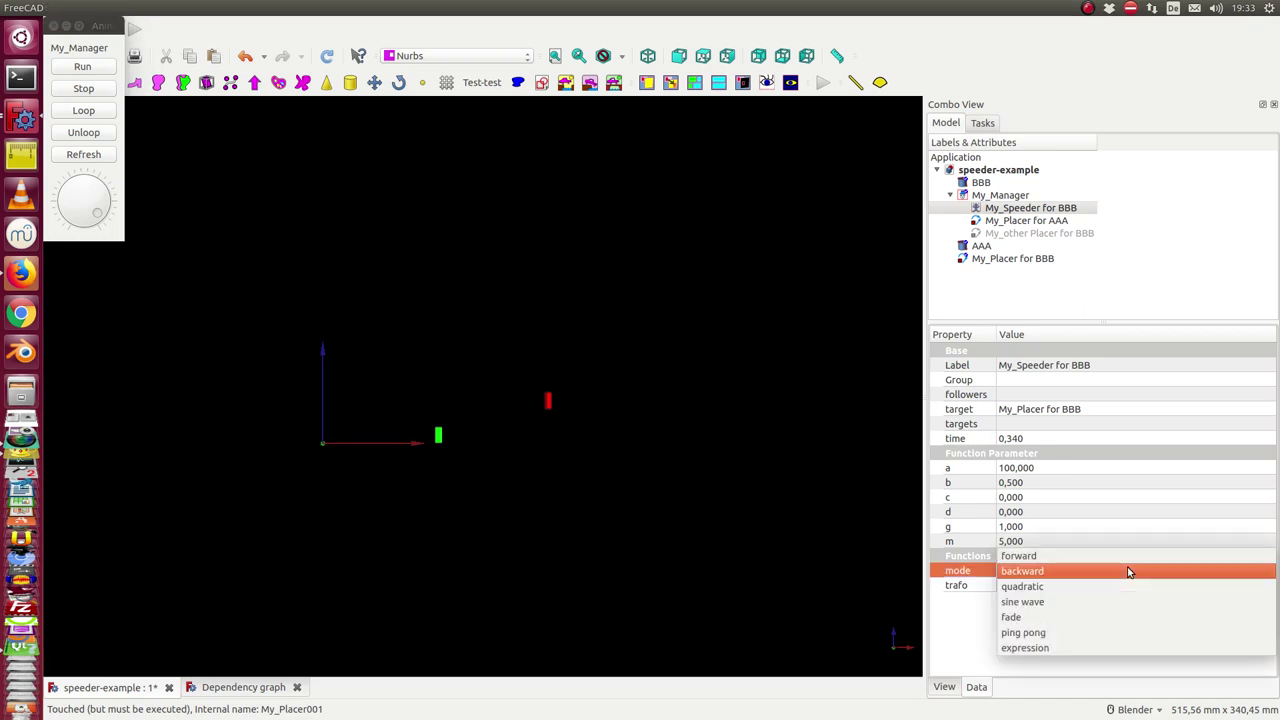
{"action": "left_click", "coordinate": [1050, 649]}
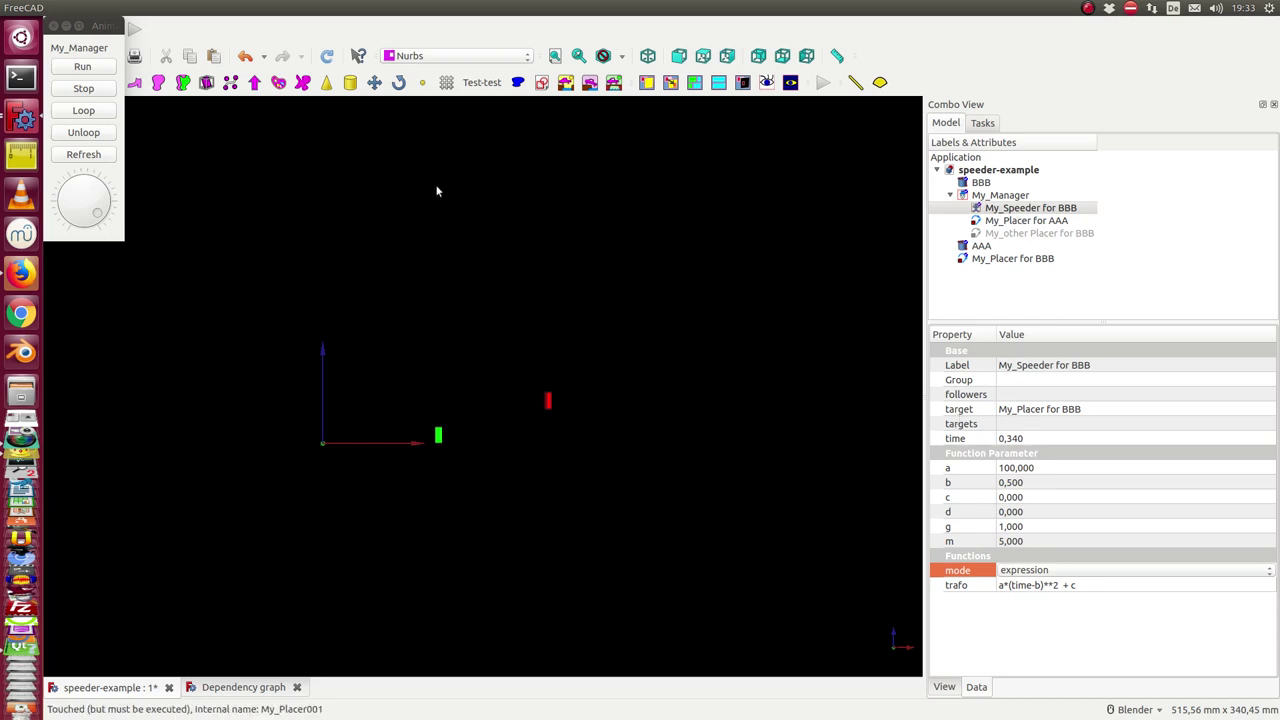
Open the Dependency graph tab, zoom into it, and select My_Speeder for BBB
{"action": "left_click", "coordinate": [240, 688]}
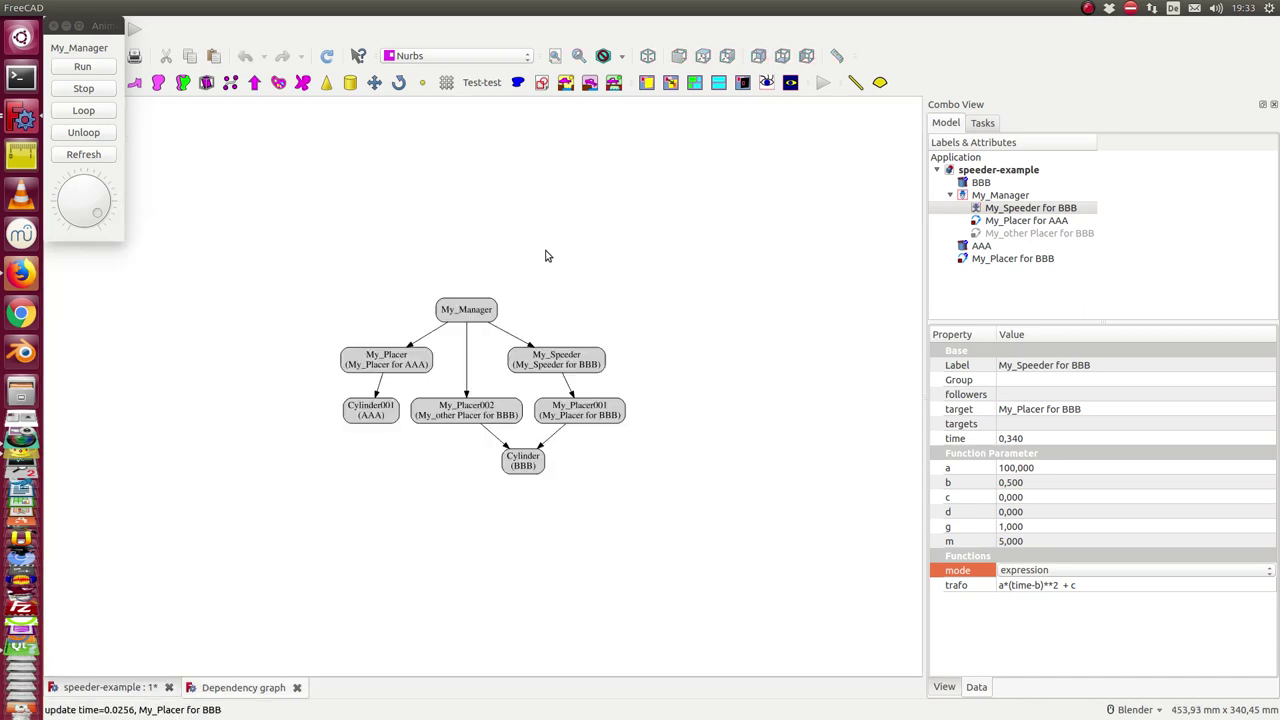
{"action": "scroll", "coordinate": [362, 280], "scroll_direction": "up", "scroll_amount": 1}
{"action": "scroll", "coordinate": [362, 280], "scroll_direction": "up", "scroll_amount": 1}
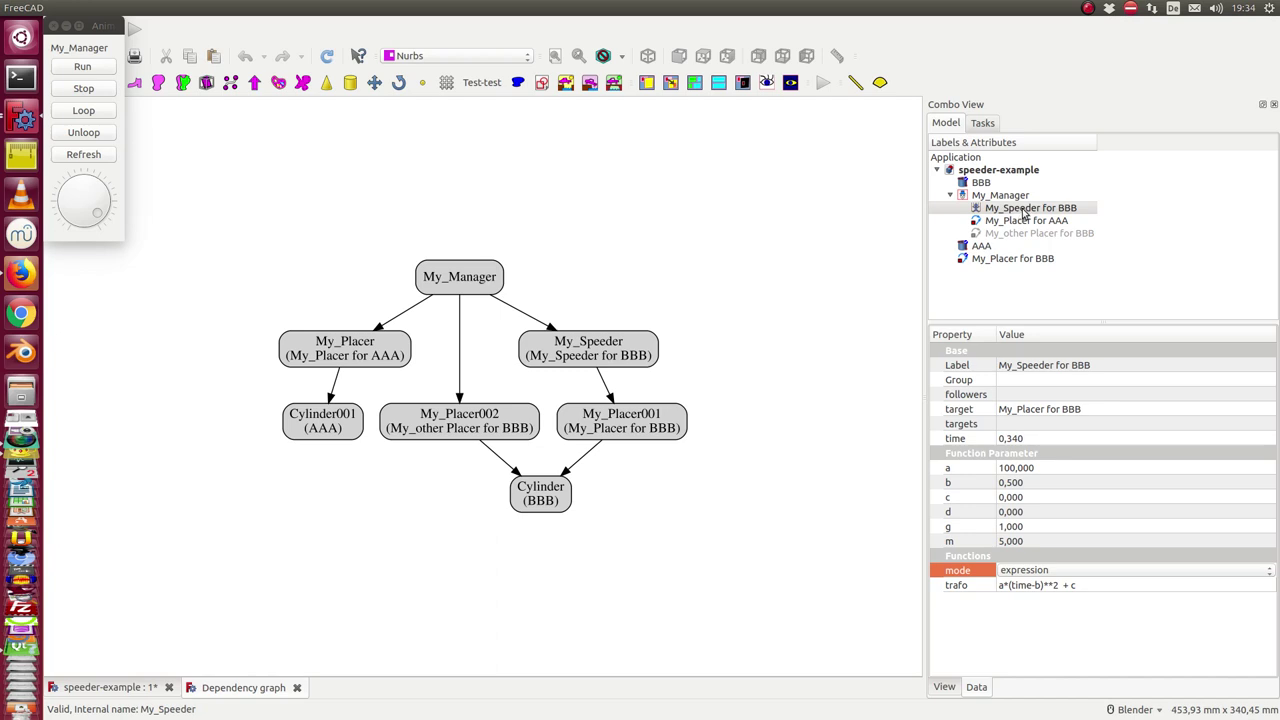
{"action": "left_click", "coordinate": [1017, 210]}
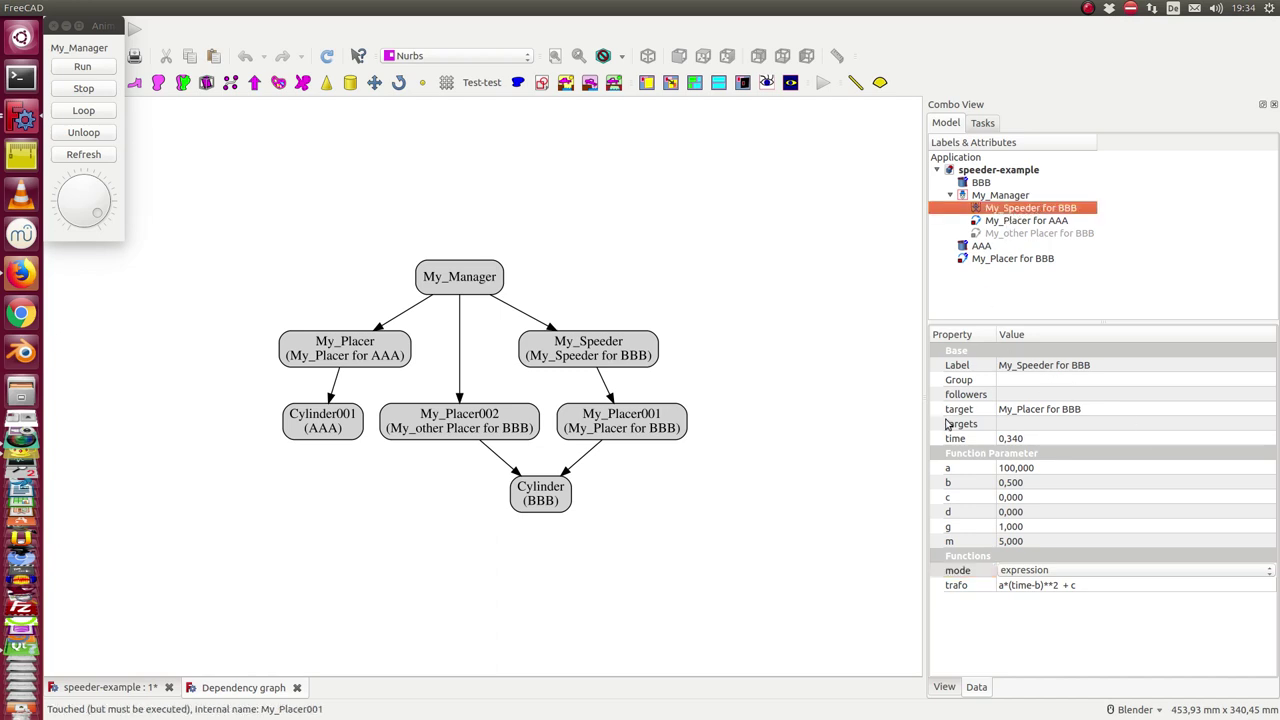